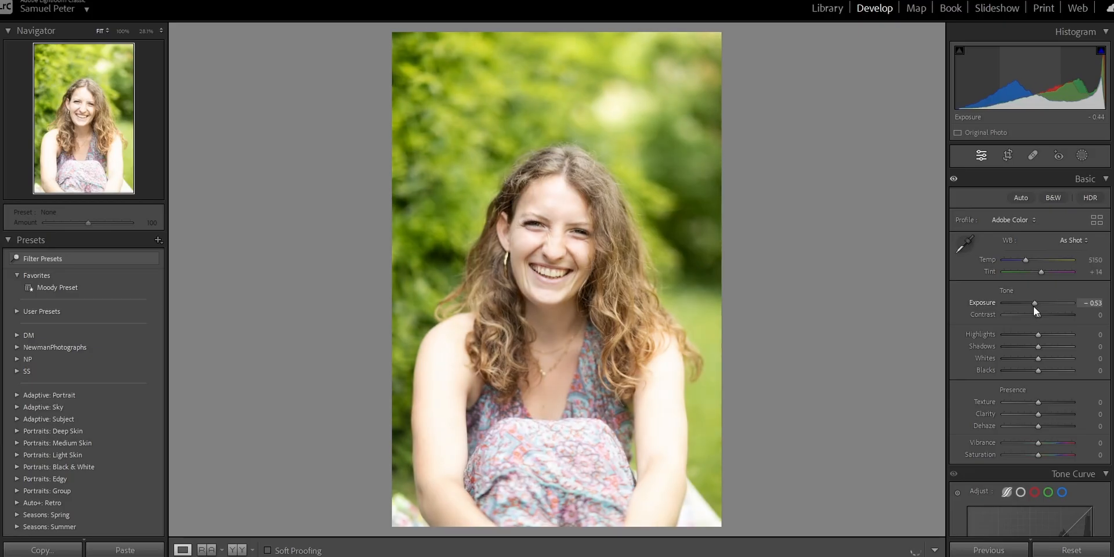
left_click_drag(1033, 306, 1032, 307)
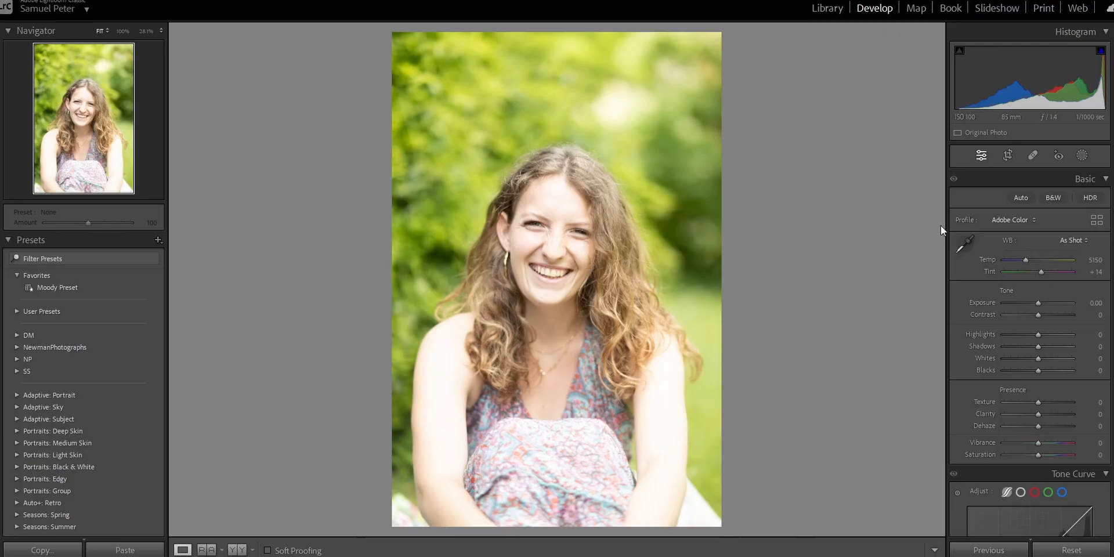
- Crop the portrait to trim the empty background above the woman's head
left_click(1010, 157)
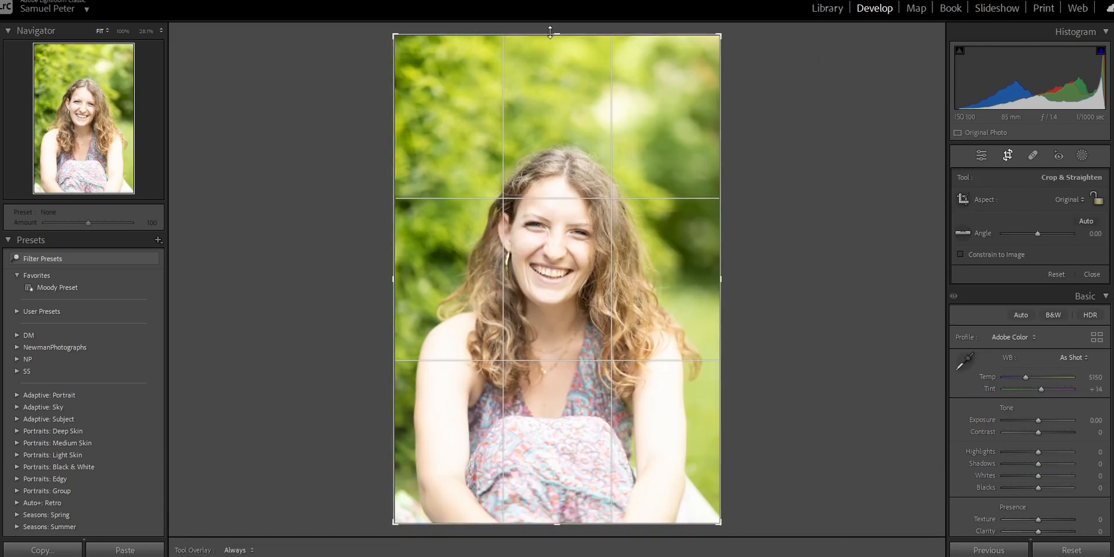
left_click_drag(552, 35, 561, 58)
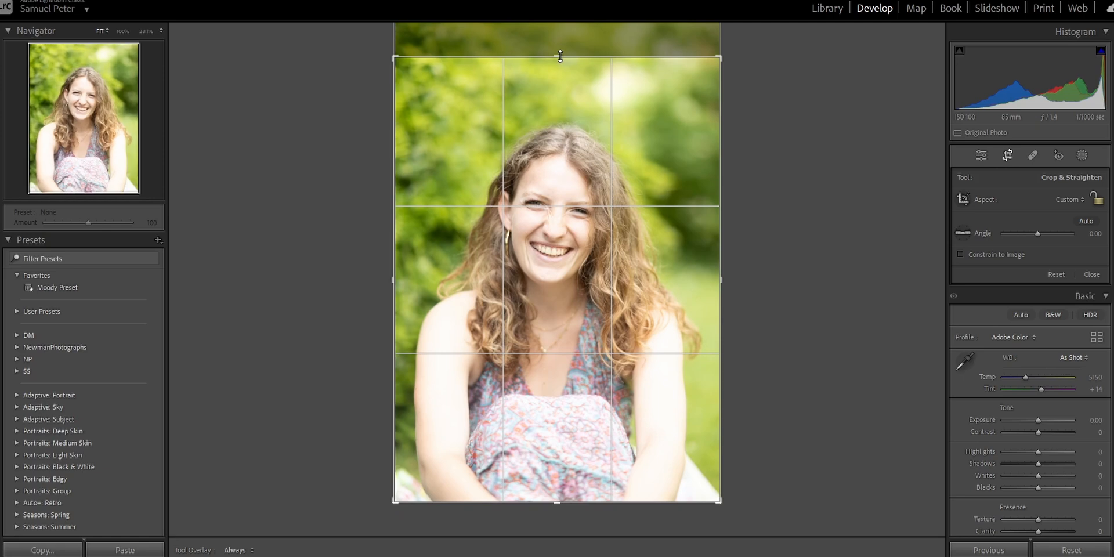
left_click(981, 154)
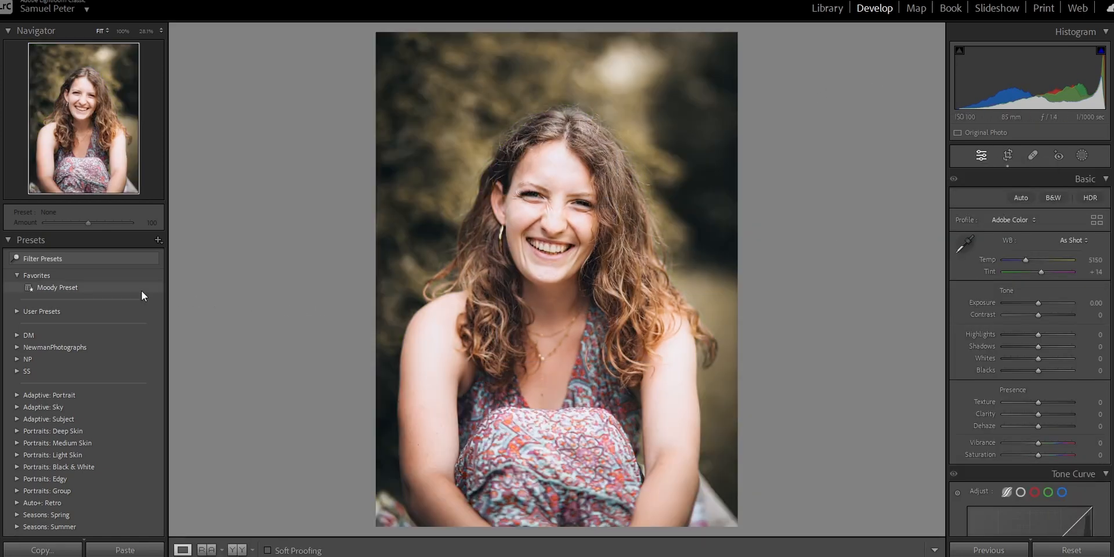
- Apply the Moody Preset, set Exposure to −1.84, Highlights and Whites to −100, and raise the Shadows
left_click(141, 289)
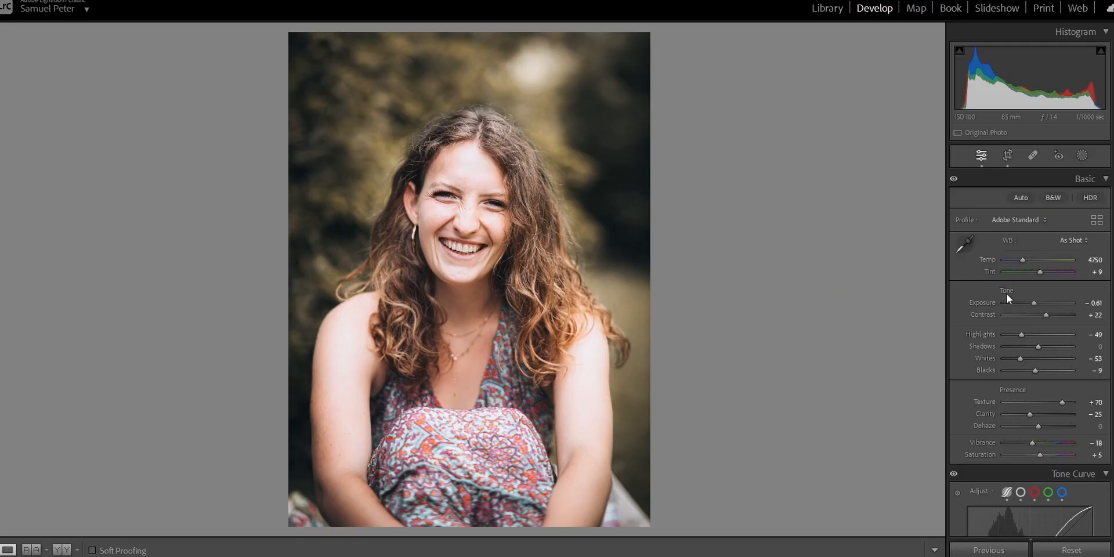
left_click_drag(1033, 304, 1025, 307)
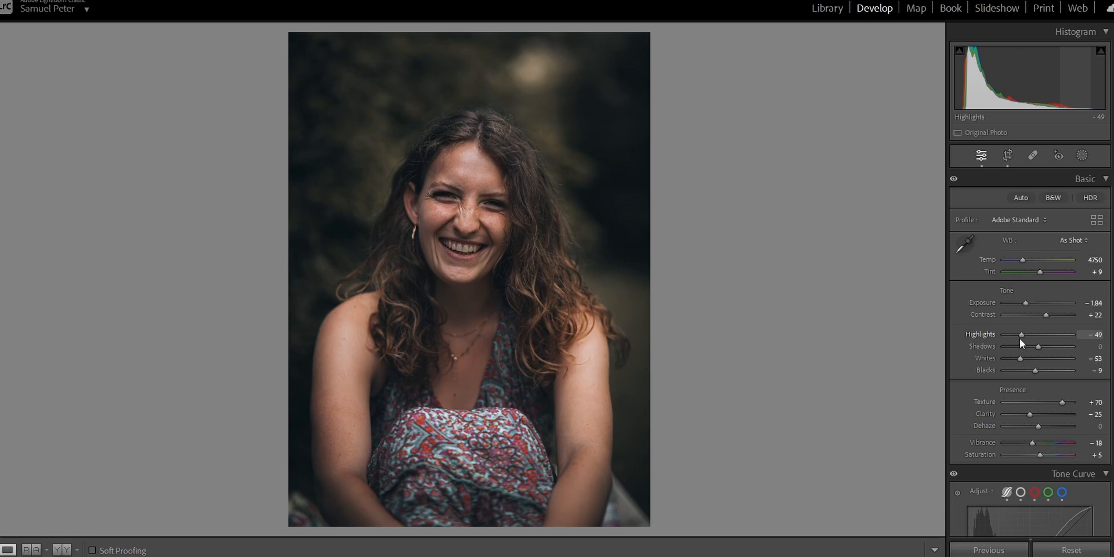
left_click_drag(1016, 339, 1005, 363)
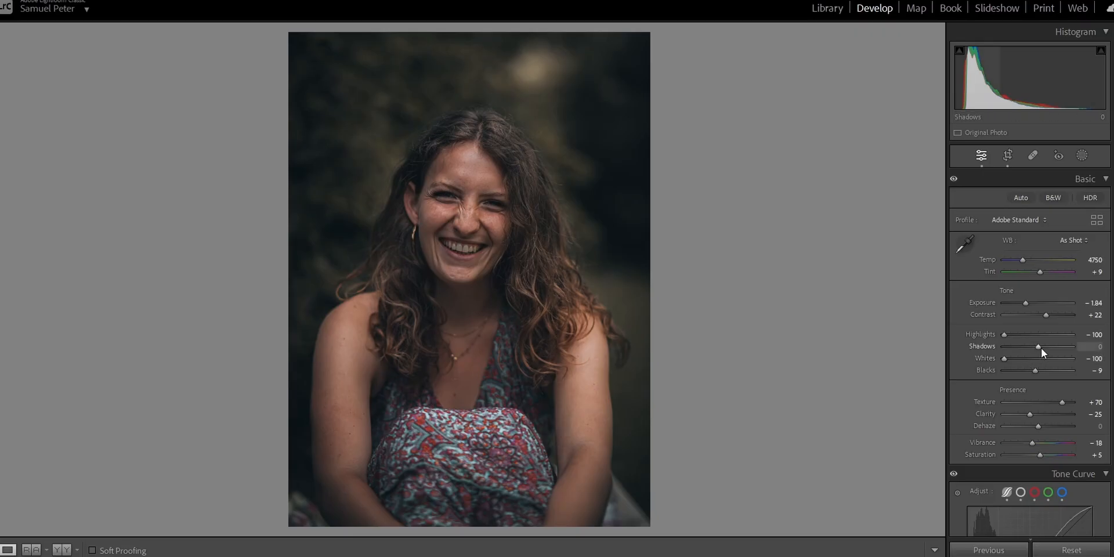
left_click_drag(1038, 347, 1103, 345)
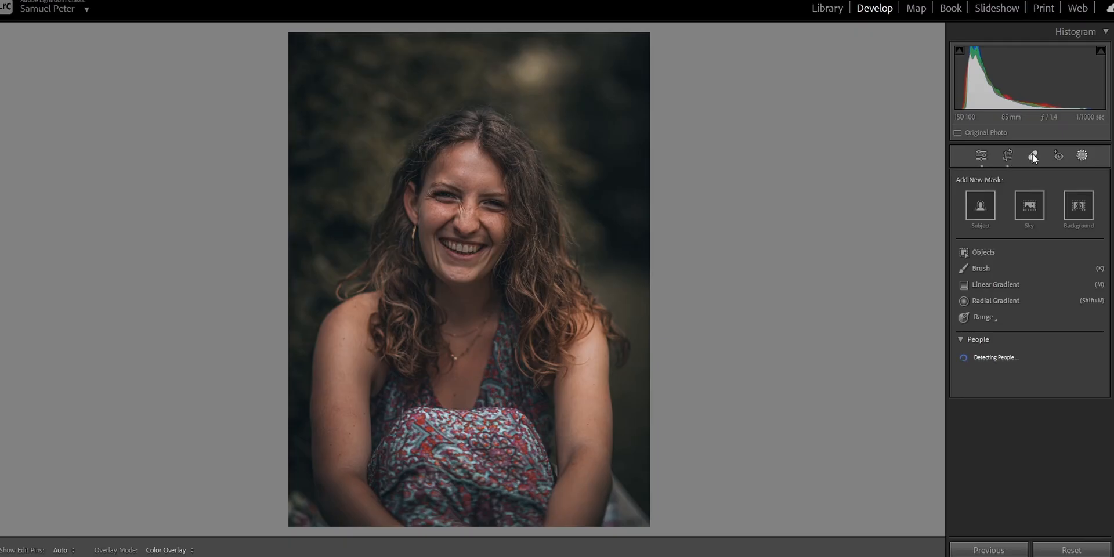
- Create a mask of the background and set its Exposure to −0.10
left_click(1078, 206)
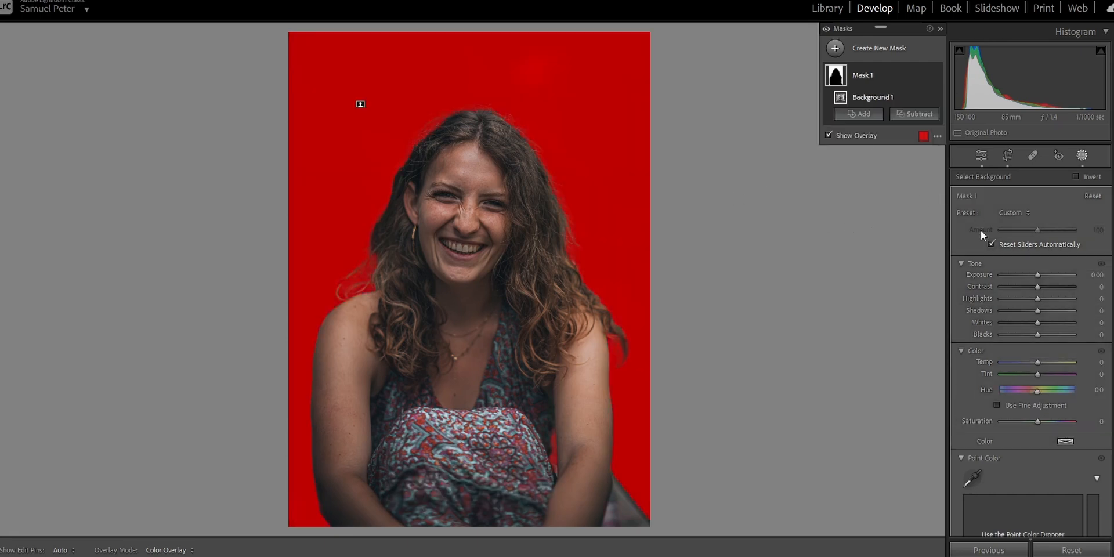
left_click(1093, 274)
type("-0.1")
key("Return")
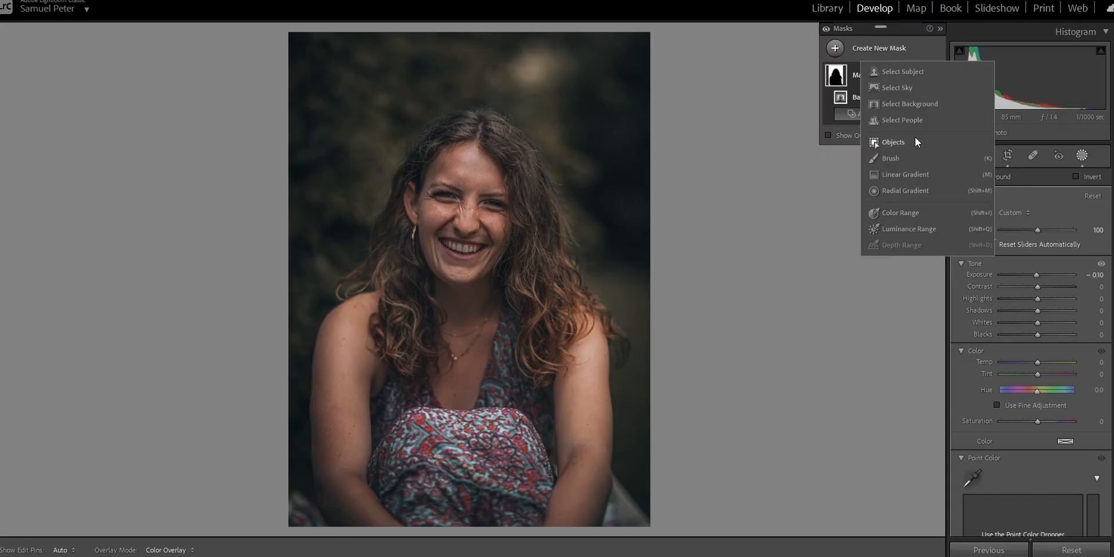
- Add a large radial gradient mask centred on the woman's face and slightly raise its Exposure
left_click(913, 190)
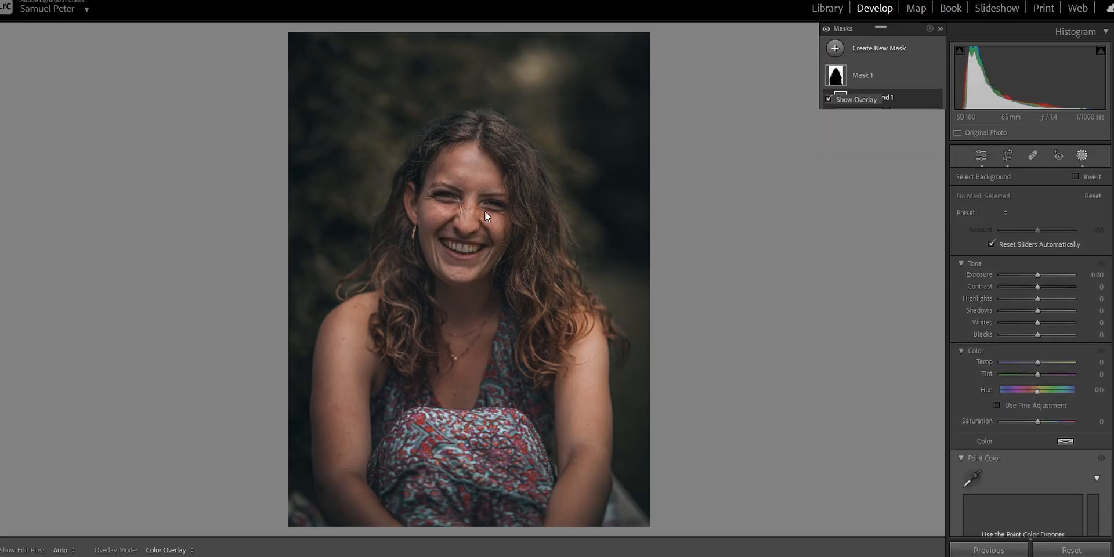
left_click_drag(466, 224, 694, 419)
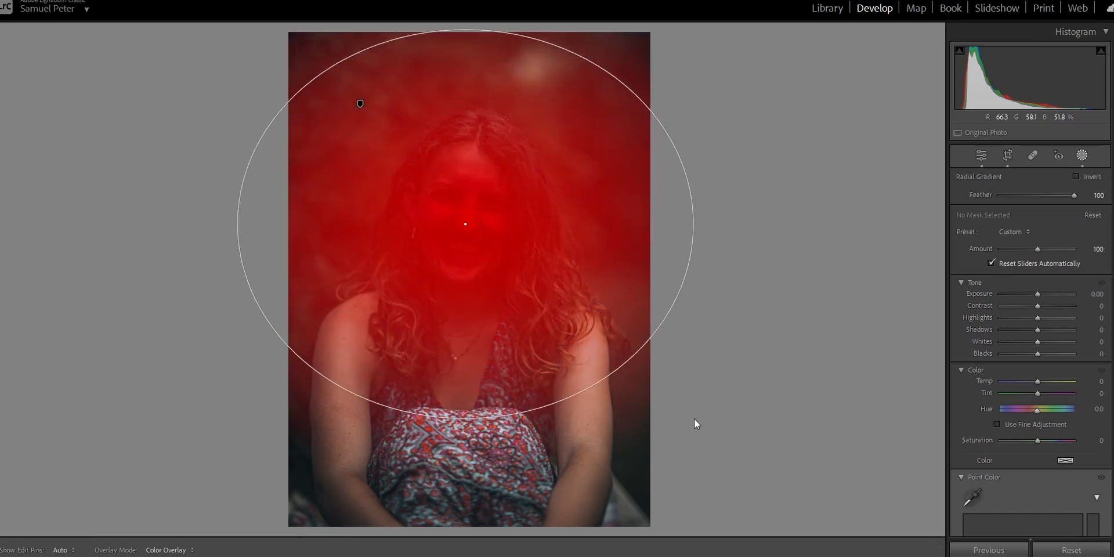
left_click_drag(1039, 294, 1043, 304)
- Duplicate and invert the radial gradient mask, with Exposure −0.50 and Blacks −9 on the inverted copy
left_click(929, 76)
left_click(966, 112)
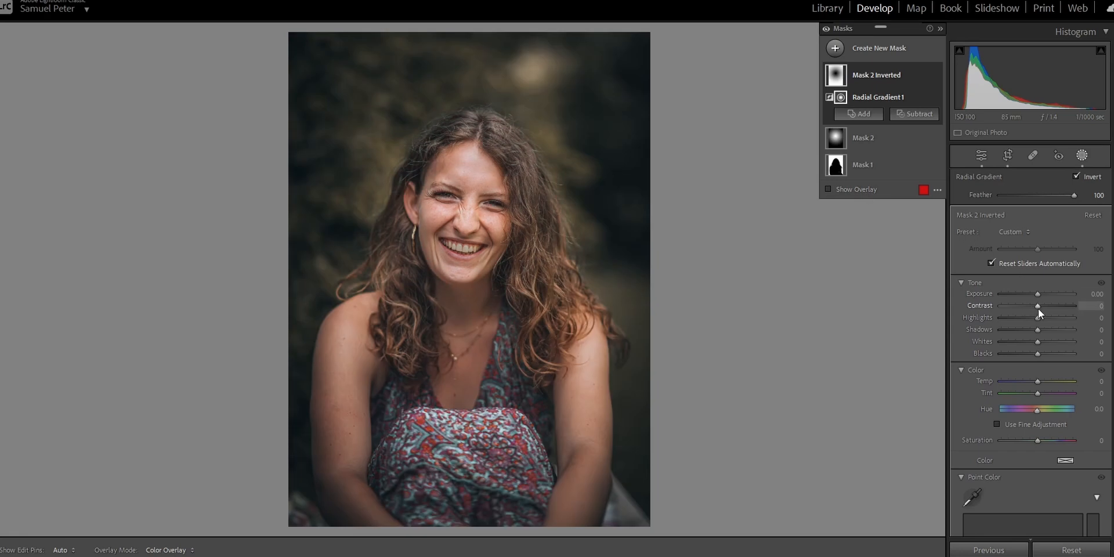
left_click_drag(1037, 296, 1032, 297)
left_click_drag(1038, 353, 1035, 355)
- Create separate people masks for the body and facial skin, the teeth, and the eye sclera with iris and pupil
left_click(859, 52)
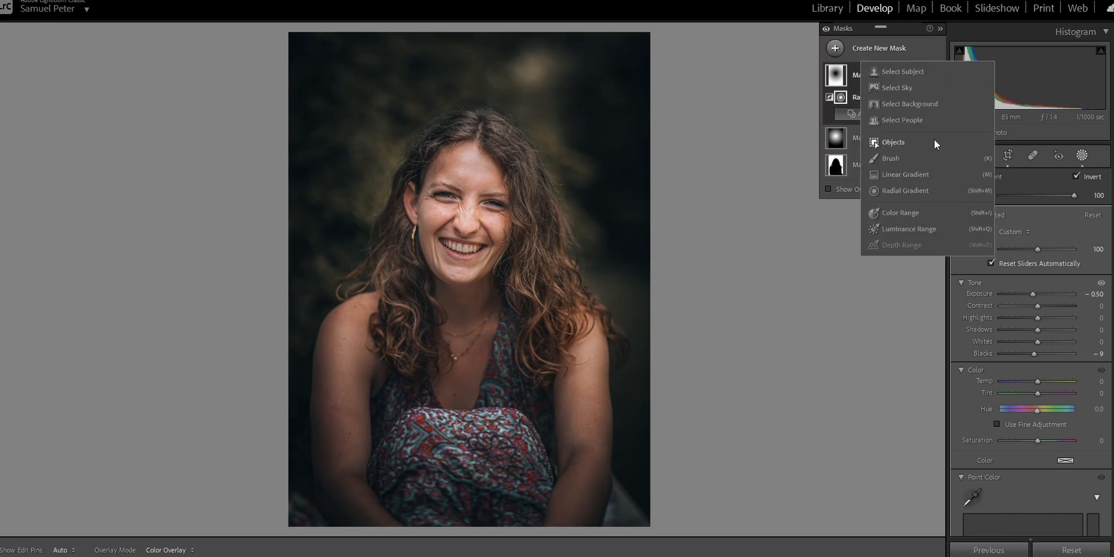
left_click(899, 118)
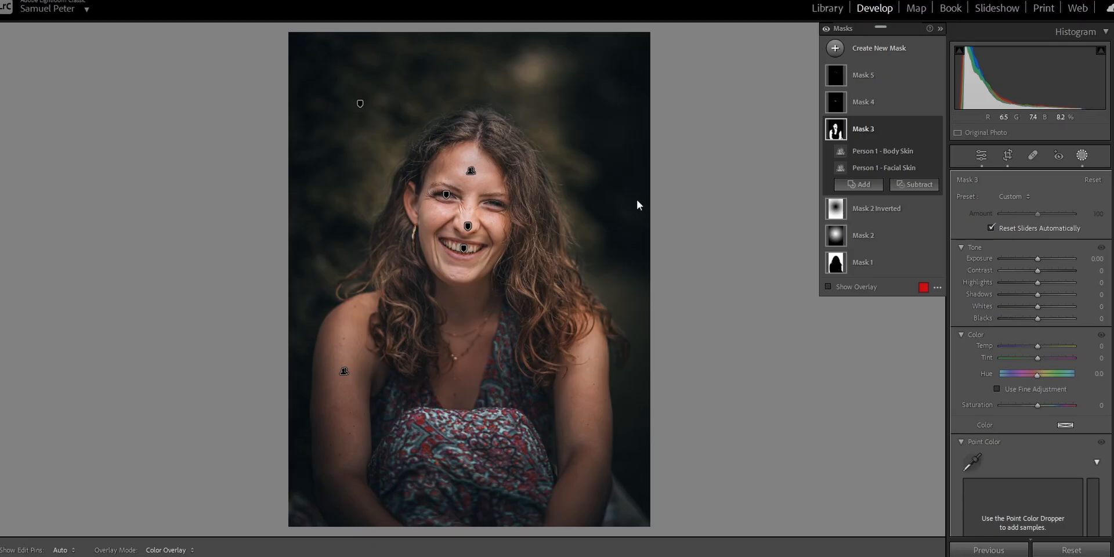
- Set the skin mask's Shadows to 100 and compare the face with the mask off and on
key("ctrl+equal")
key("ctrl+equal")
left_click_drag(537, 100, 538, 143)
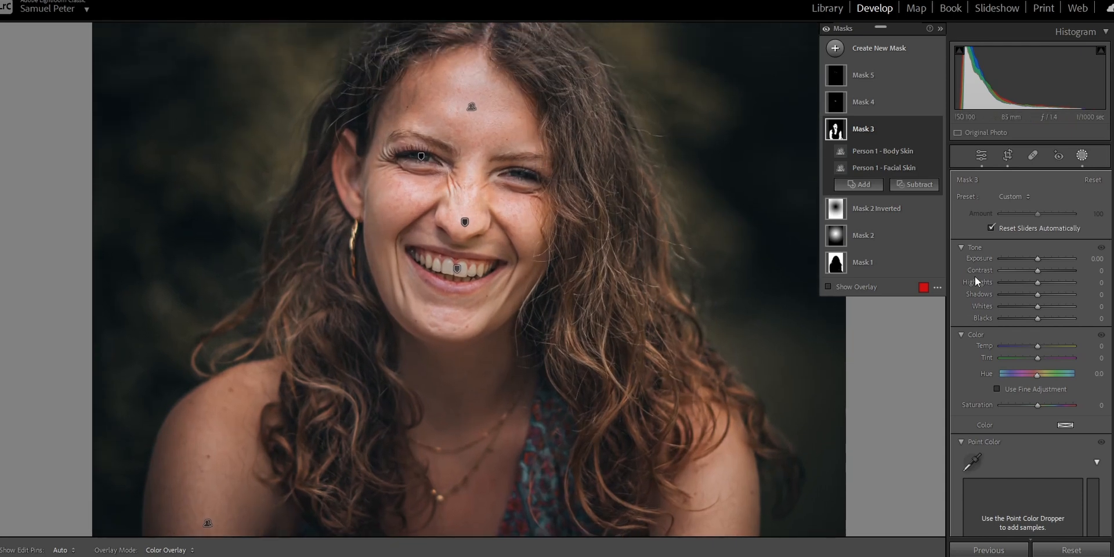
scroll(975, 296, "down", 10)
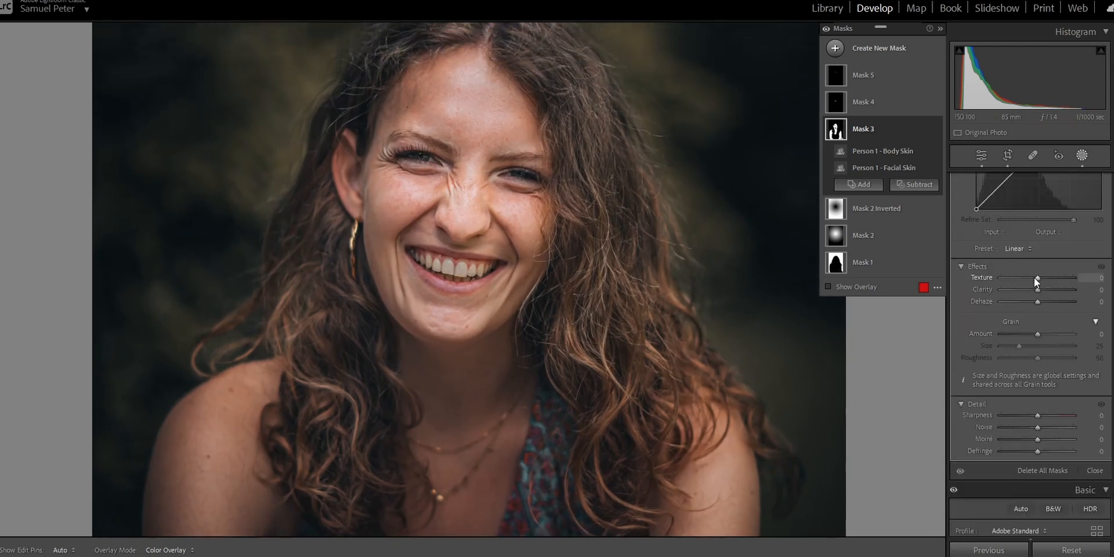
scroll(1011, 321, "up", 4)
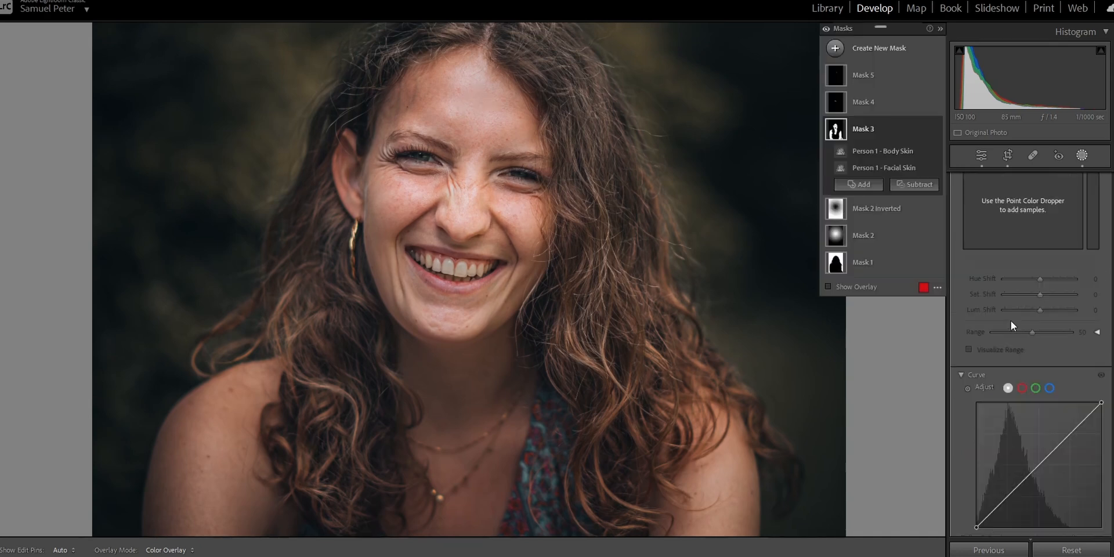
scroll(1011, 320, "up", 5)
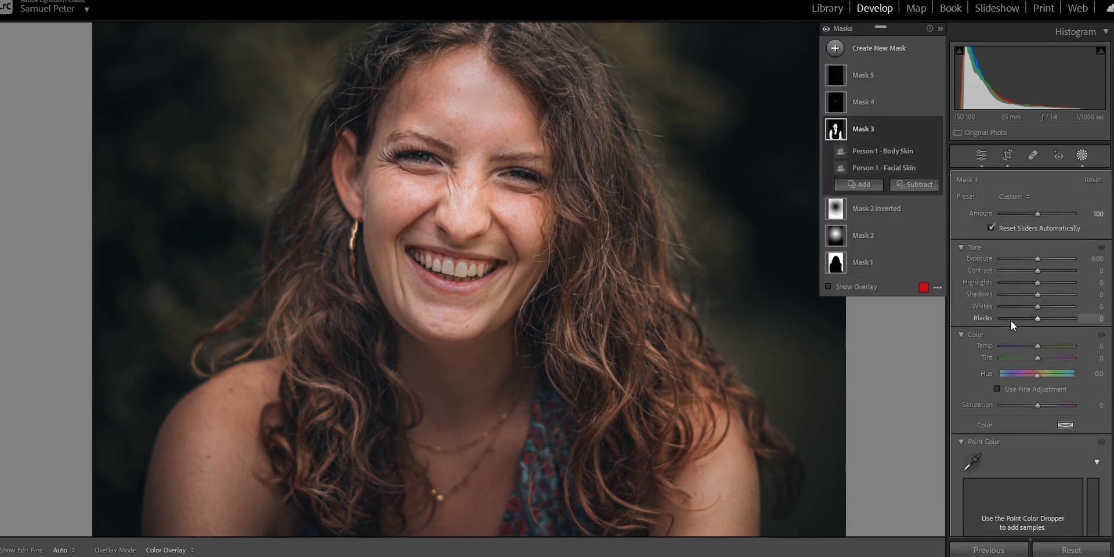
left_click_drag(1037, 295, 1082, 300)
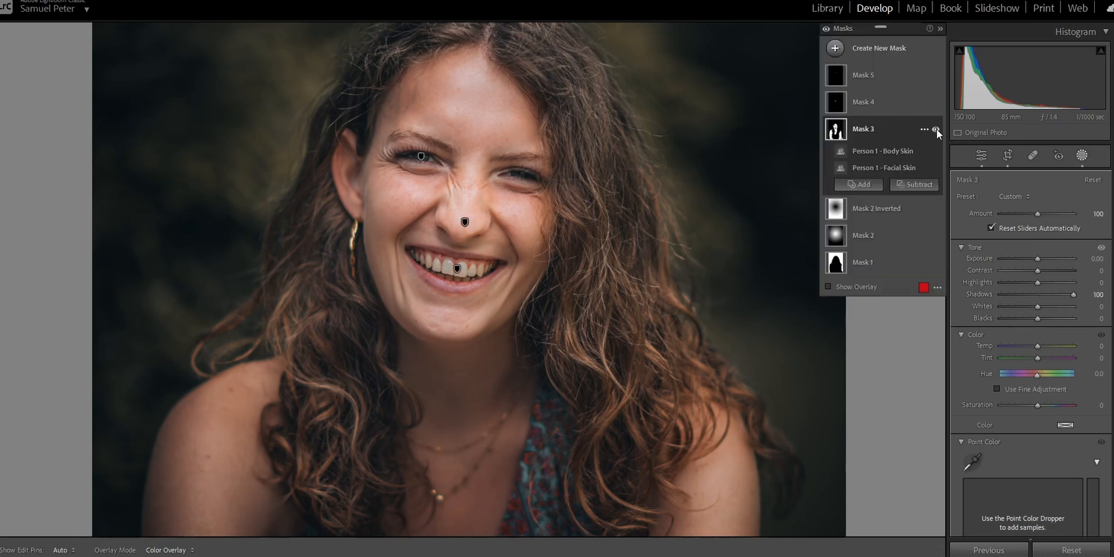
left_click(936, 129)
left_click(936, 129)
- Whiten the teeth through their mask with Saturation −34 and Whites 34
left_click(836, 102)
left_click(829, 270)
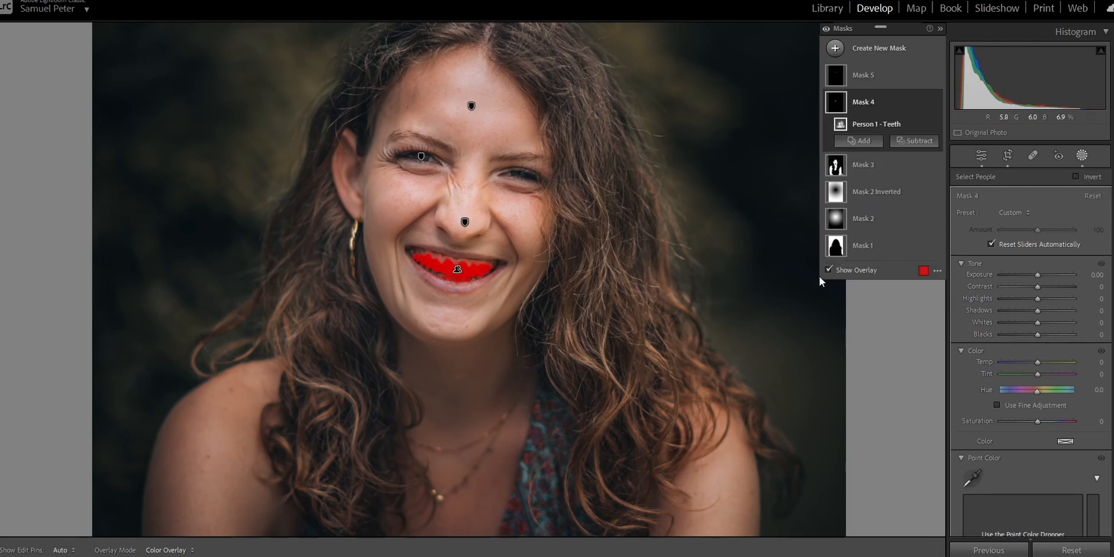
left_click(830, 270)
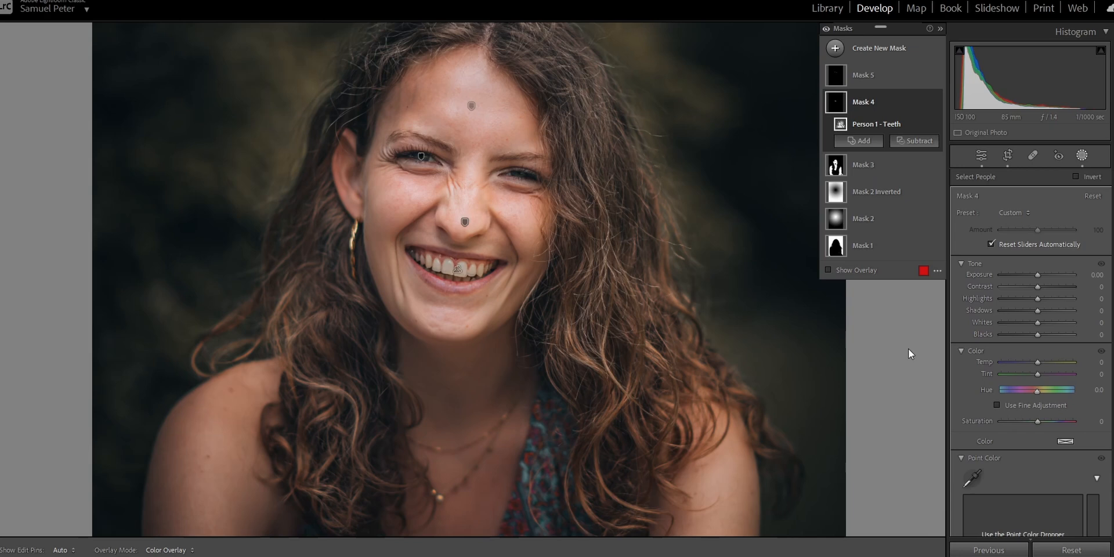
left_click_drag(1037, 424, 1025, 426)
left_click_drag(1037, 322, 1049, 323)
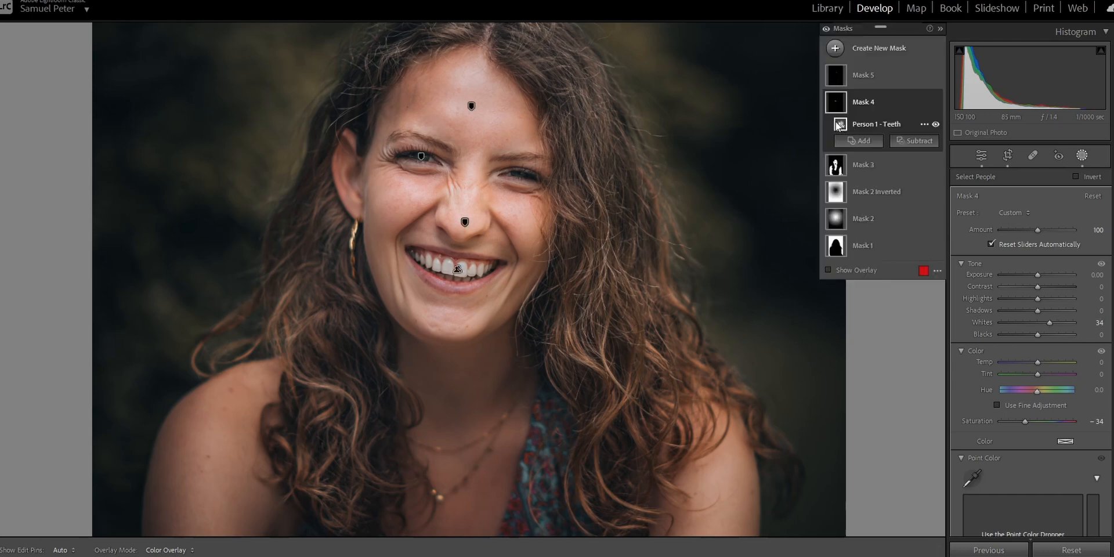
- Try the teeth mask's Amount at 200 and at 0, and reset it to its default
mouse_move(838, 125)
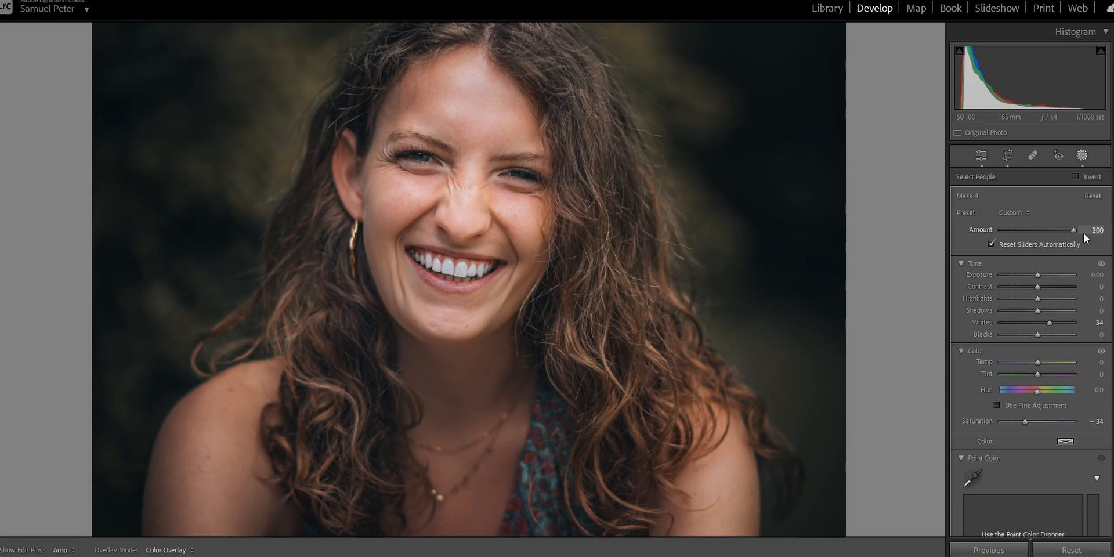
left_click_drag(1084, 233, 962, 245)
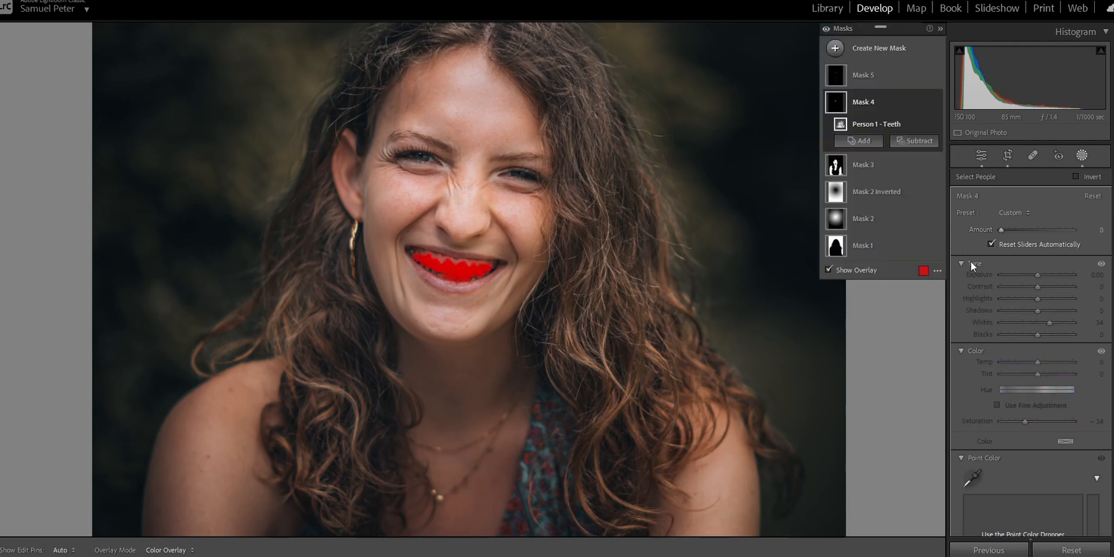
double_click(980, 230)
key("o")
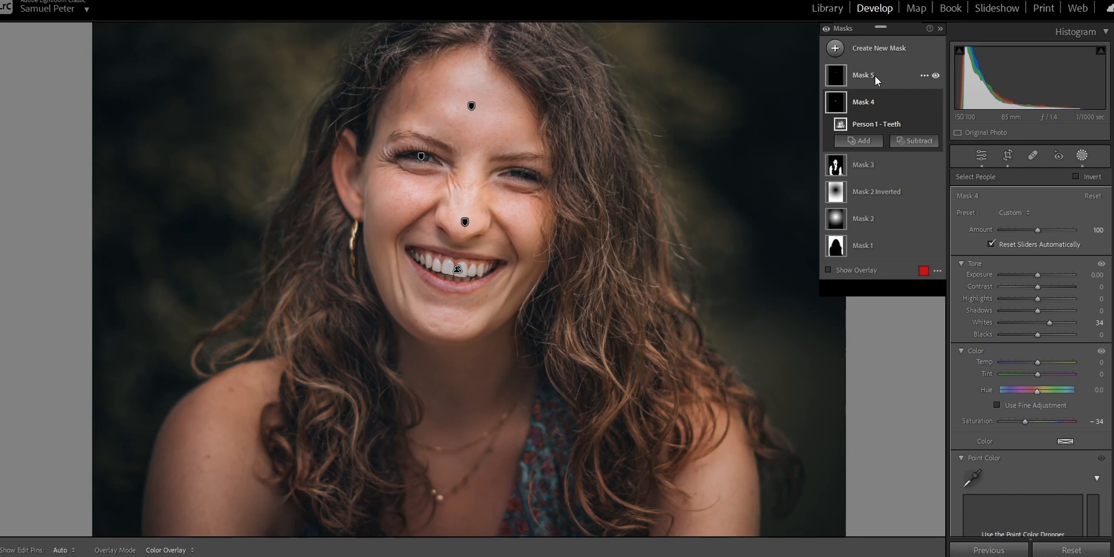
- Enhance the eyes through their mask by slightly raising Shadows and setting Texture to 100
left_click(875, 76)
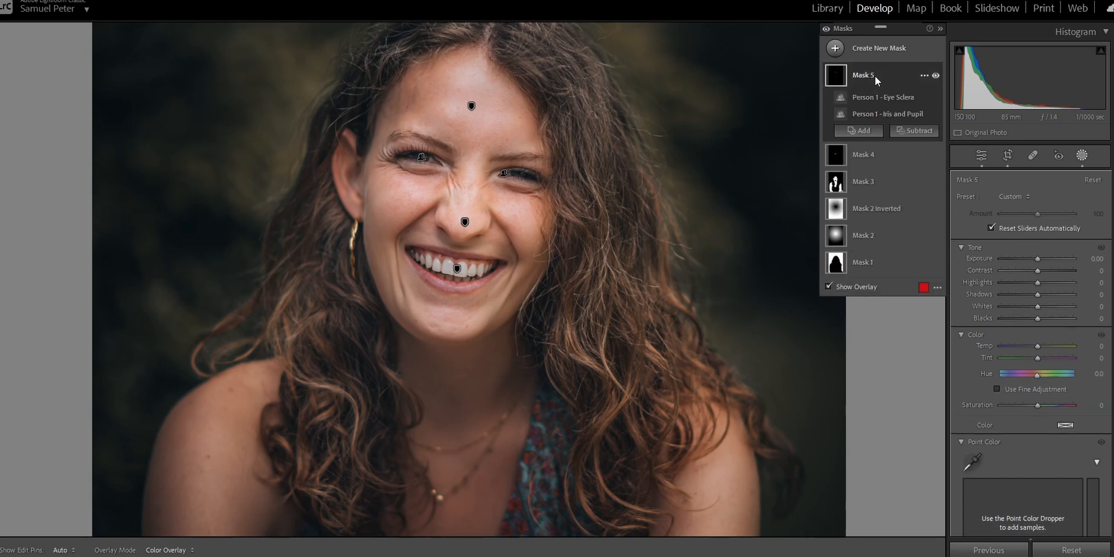
mouse_move(1038, 294)
left_mouse_down()
mouse_move(1097, 294)
mouse_move(1036, 307)
mouse_move(1047, 308)
left_mouse_up()
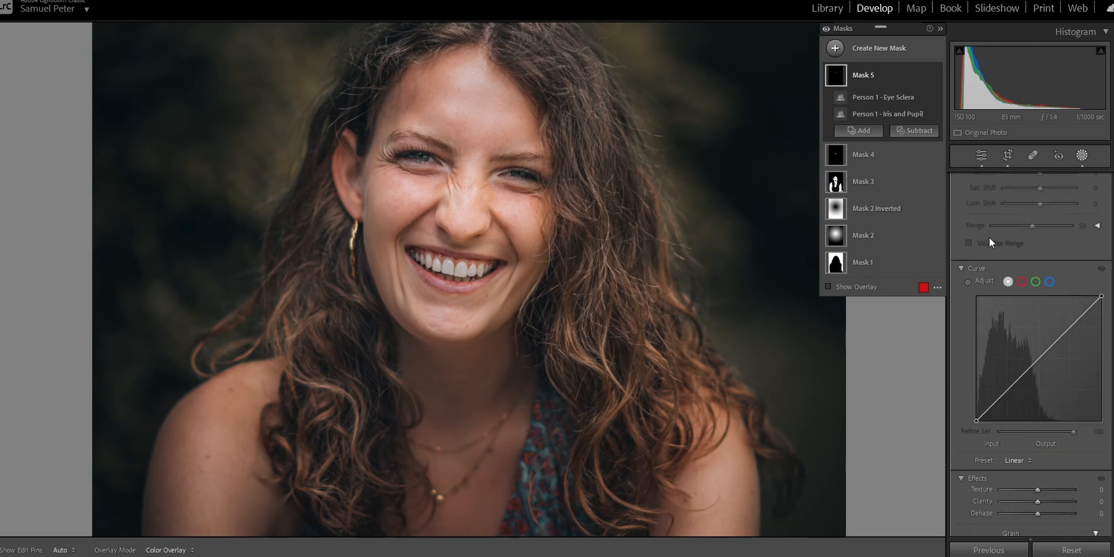
scroll(990, 238, "down", 4)
left_click_drag(1015, 277, 1080, 273)
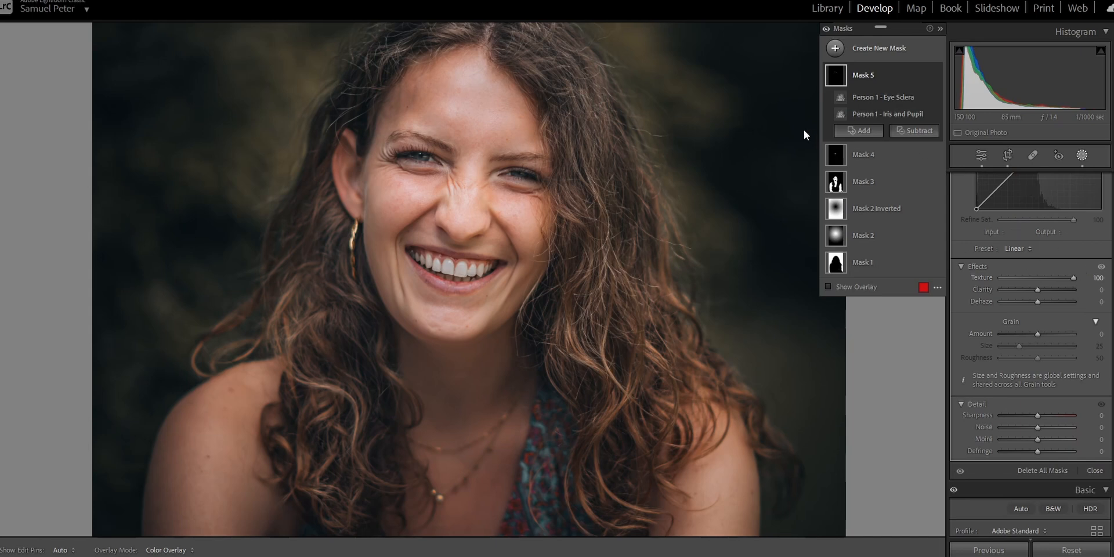
- Compare the whole portrait with all masks switched off and on
key("z")
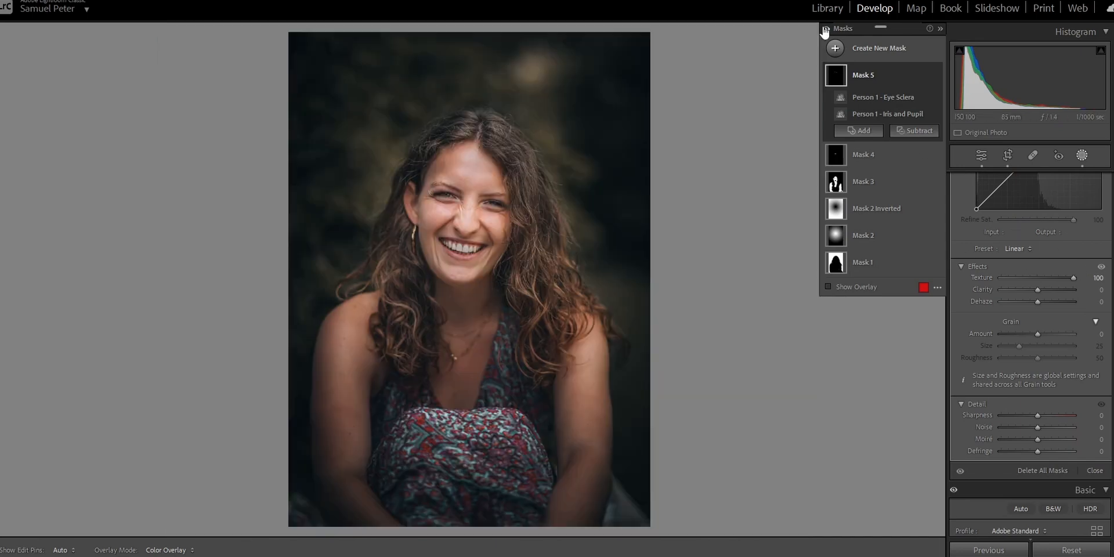
left_click(824, 29)
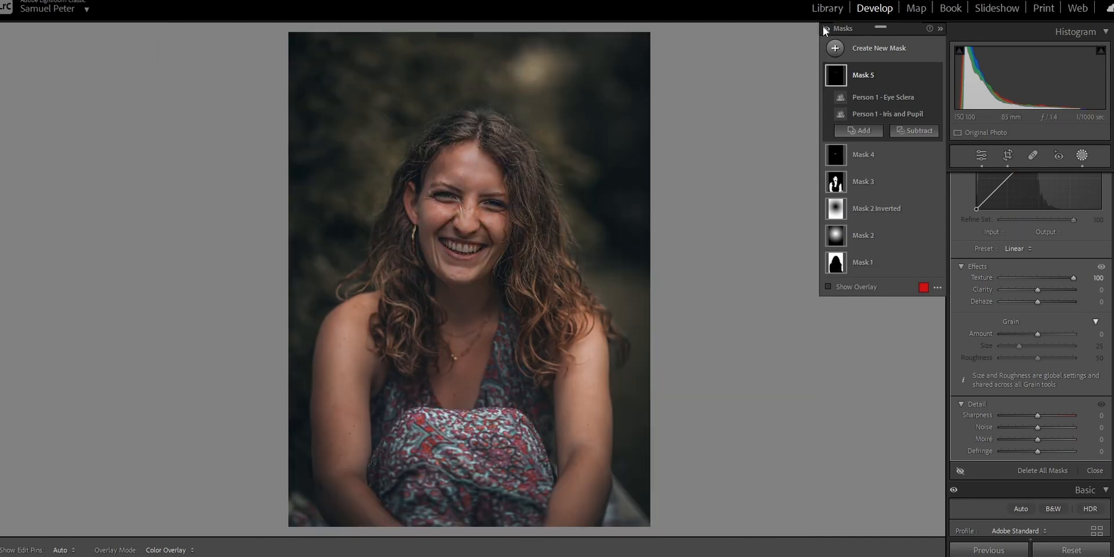
left_click(825, 29)
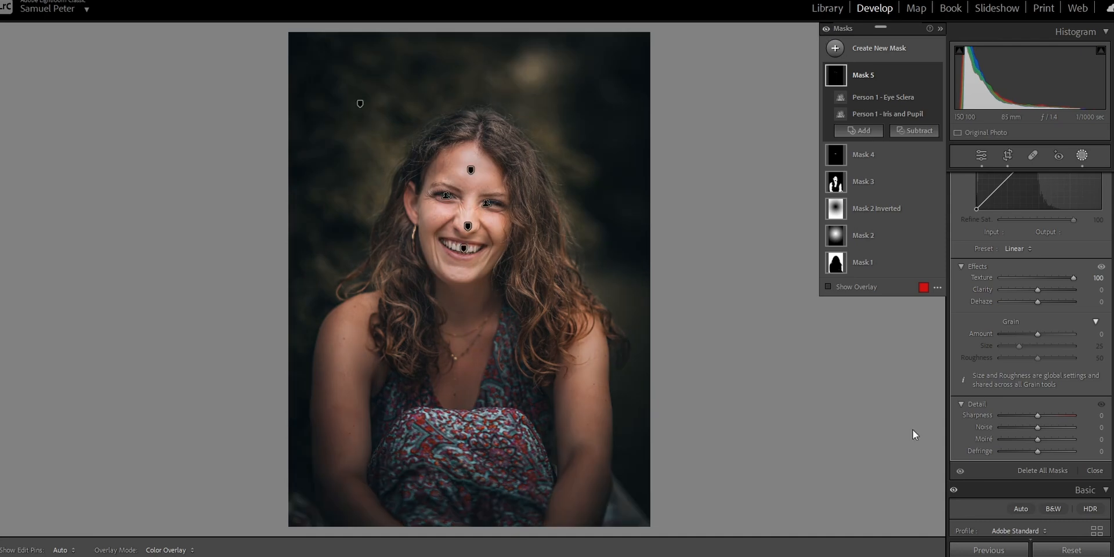